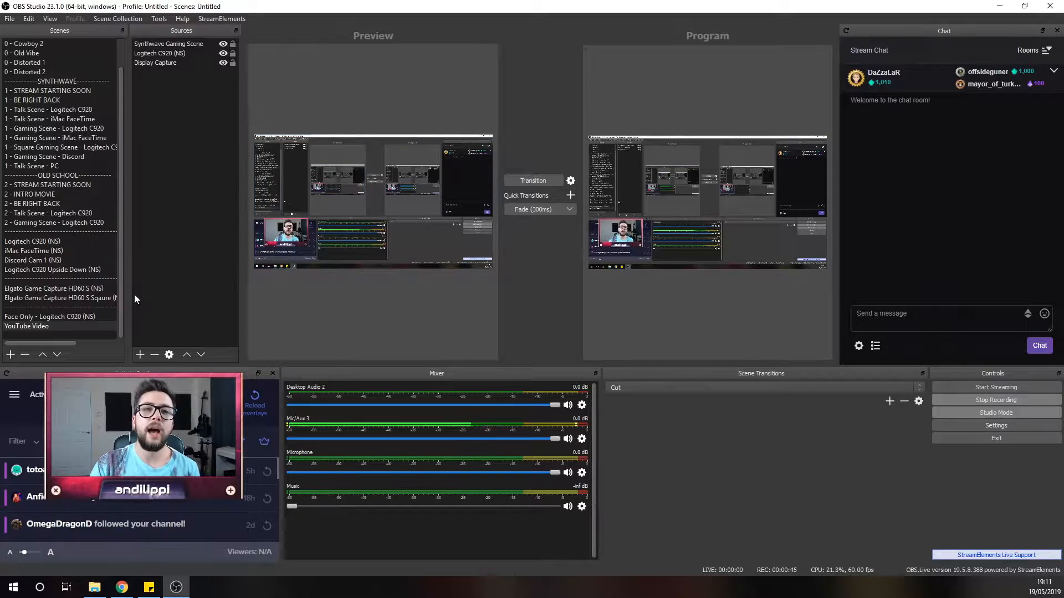
Toggle the Display Capture source's visibility off and back on in the YouTube Video scene
click(27, 326)
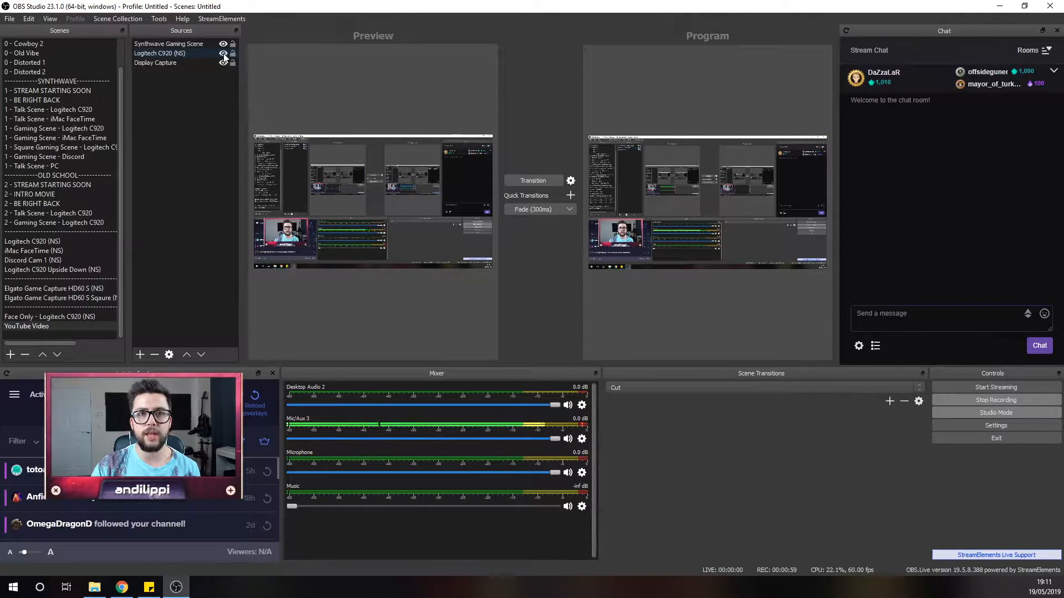
click(223, 65)
click(224, 64)
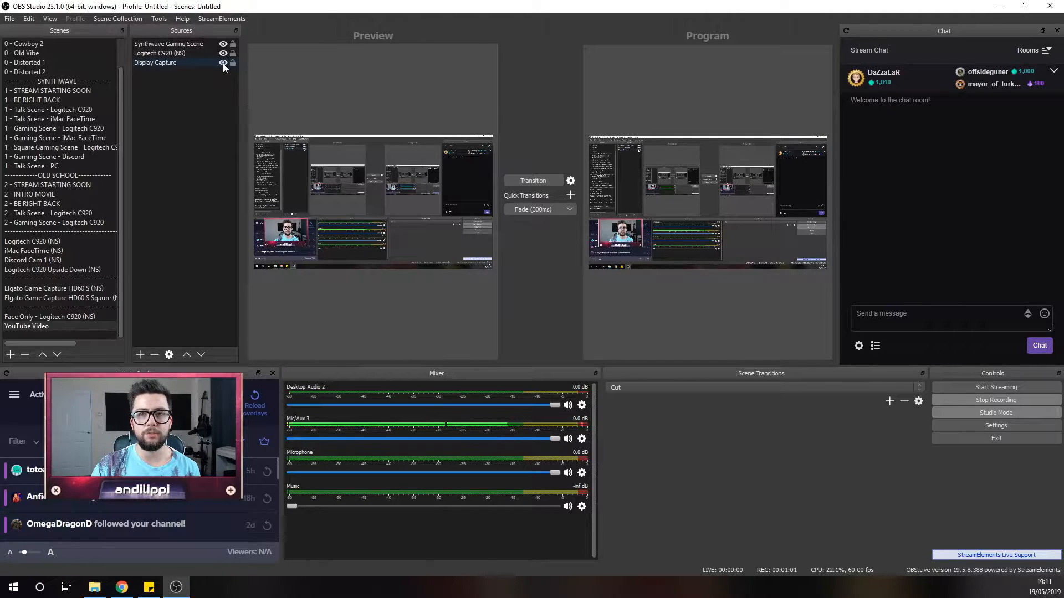
click(223, 63)
click(223, 63)
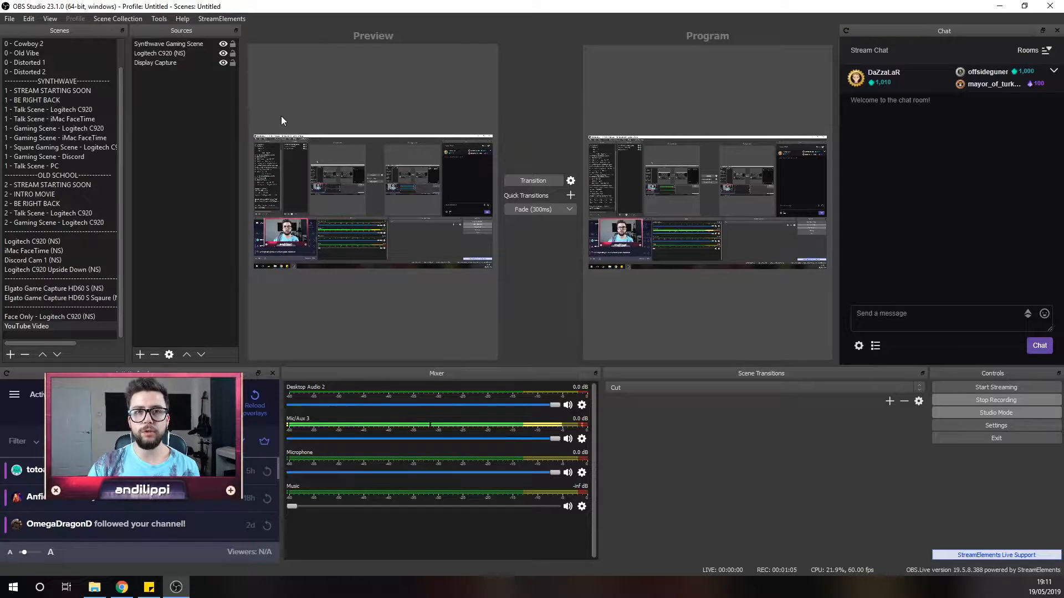
Group the Synthwave Gaming Scene, Logitech C920 (NS) and Display Capture sources under the name "PC Screen Group"
click(170, 44)
shift+click(165, 61)
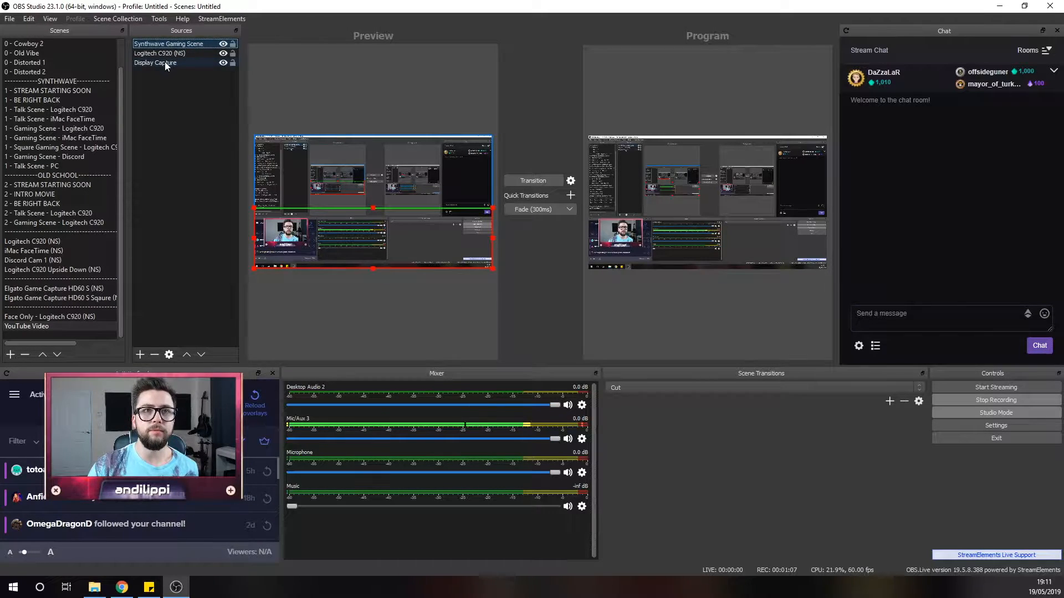
right_click(165, 61)
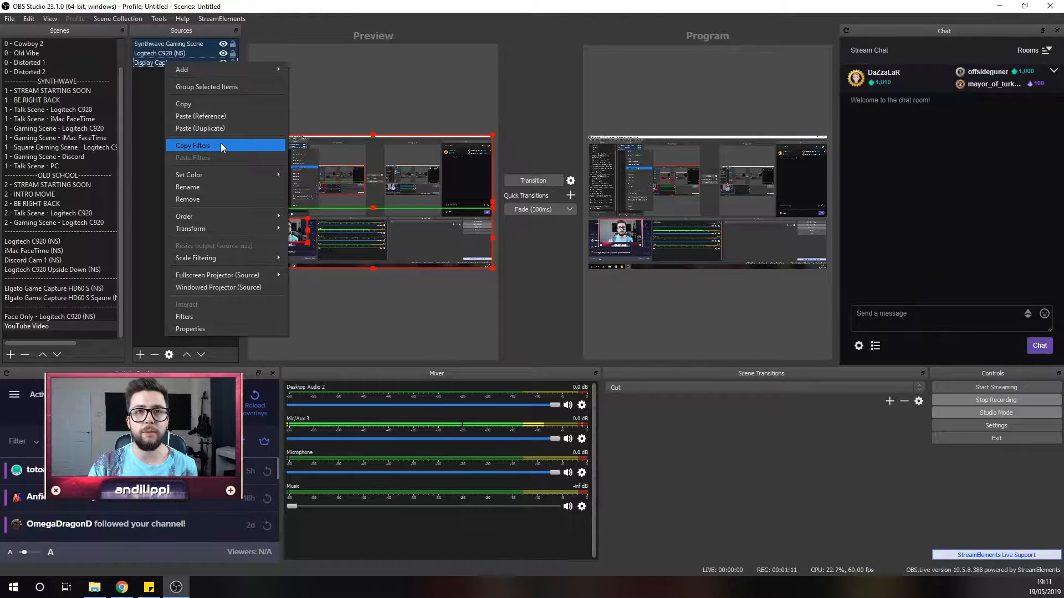
click(214, 87)
key(shift+Left)
key(shift+Left)
key(shift+Left)
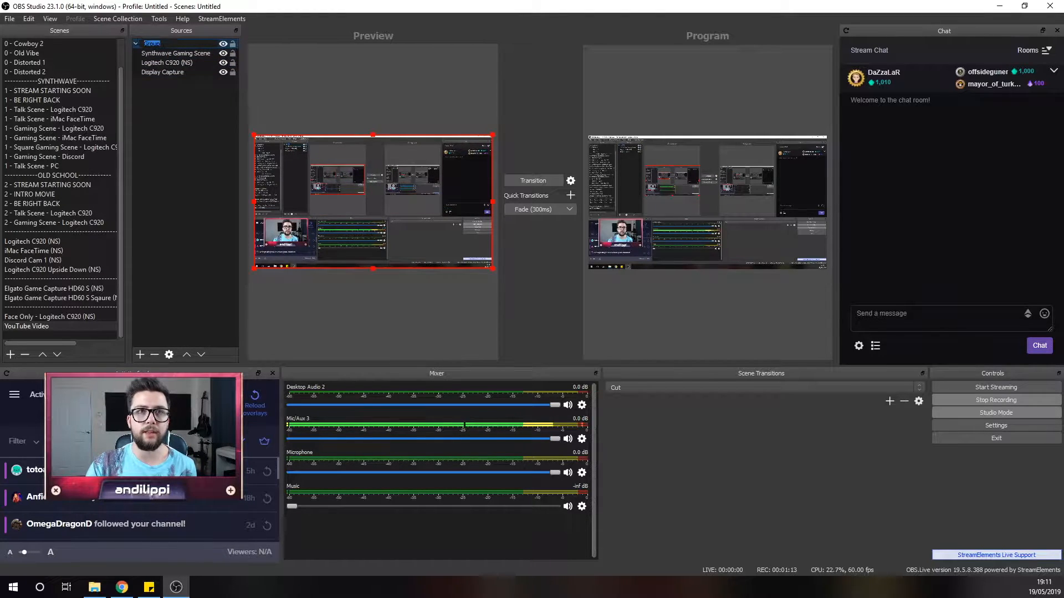
text(PC S)
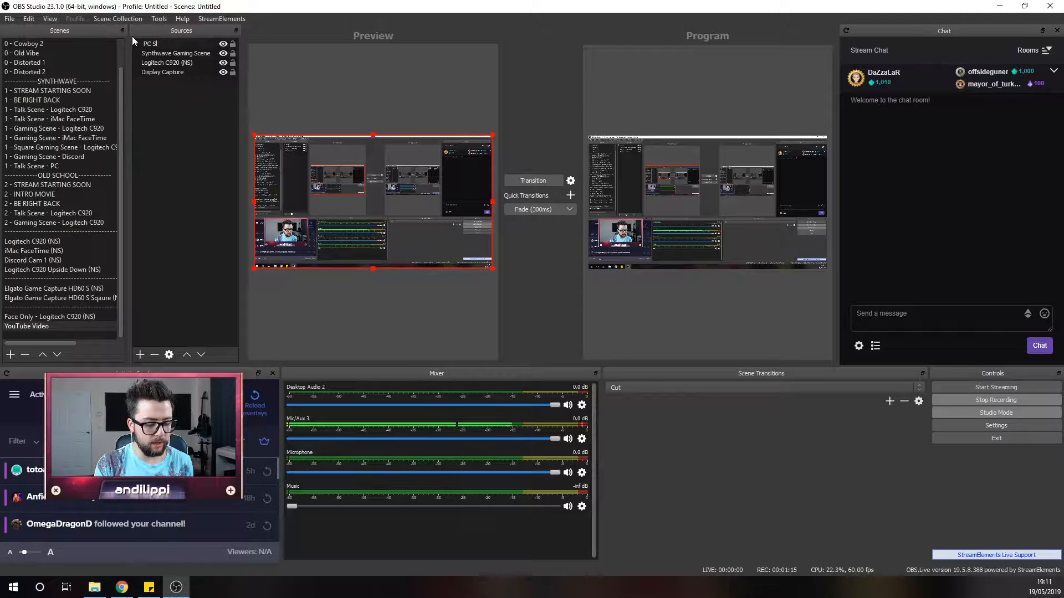
text(creen Group)
key(Return)
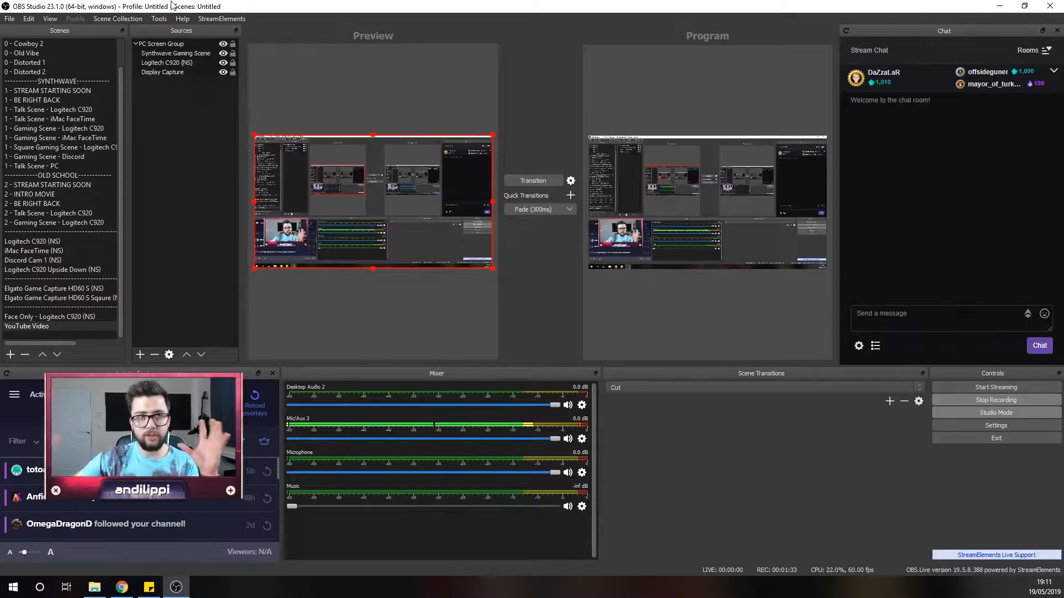
Open the filters of the YouTube Video scene and remove its existing Motion filter
right_click(50, 325)
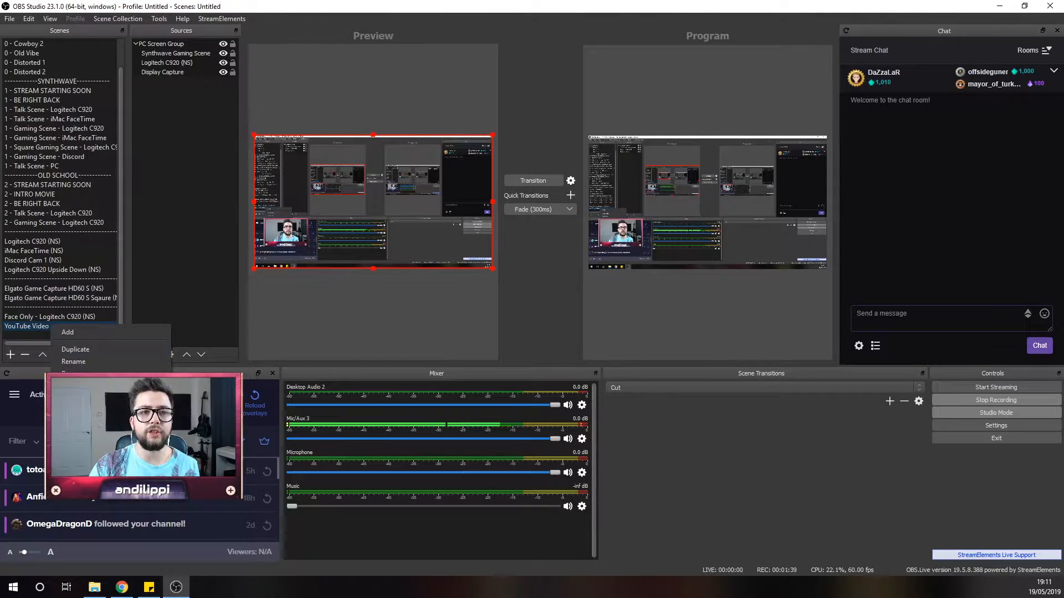
click(167, 424)
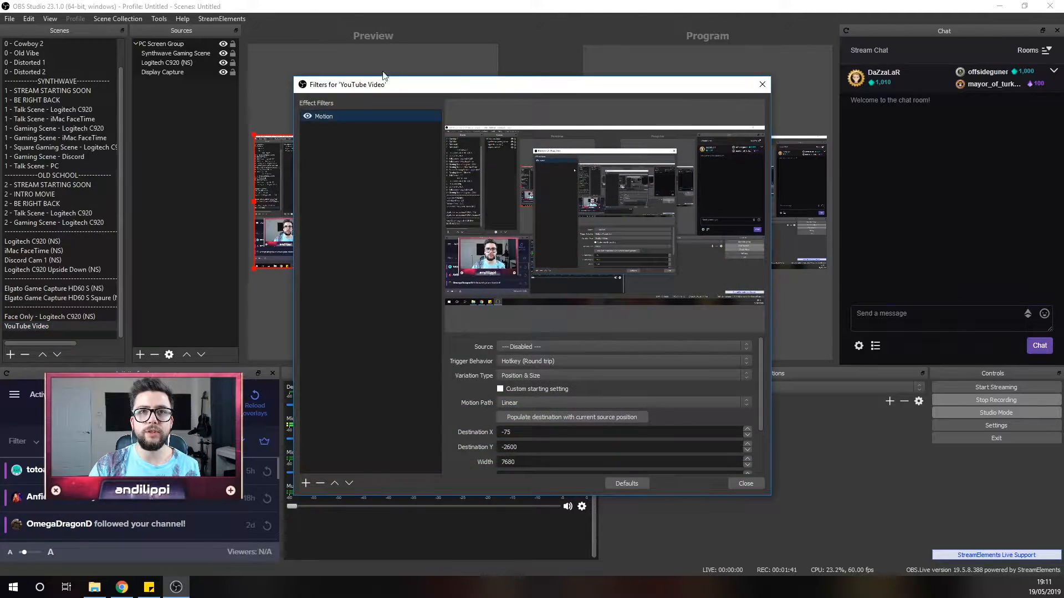
click(321, 484)
click(560, 306)
drag(376, 90, 303, 38)
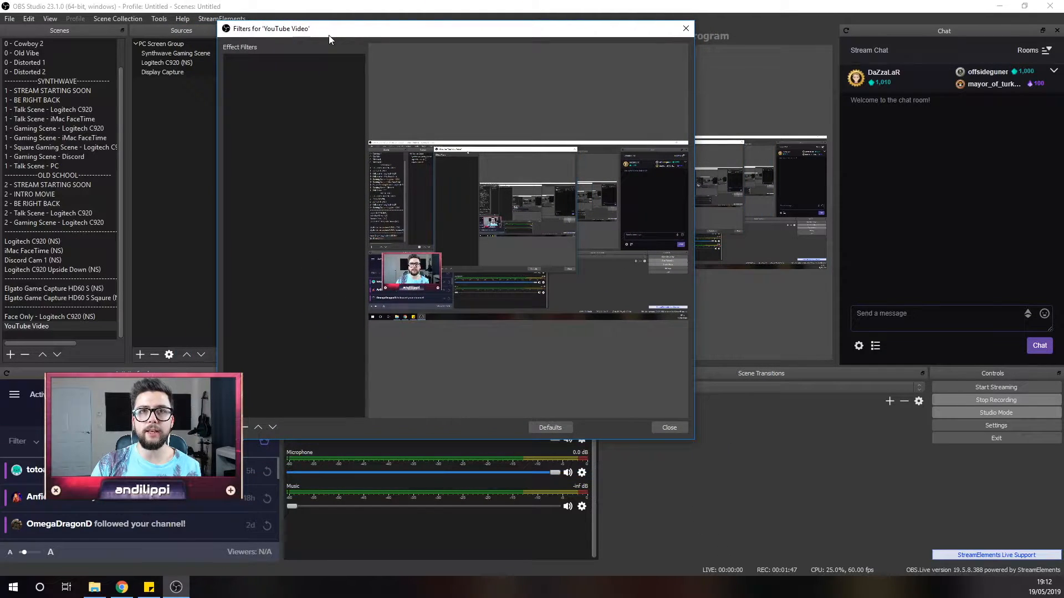
Add a Motion effect filter named "Zoom" to the YouTube Video scene
click(231, 427)
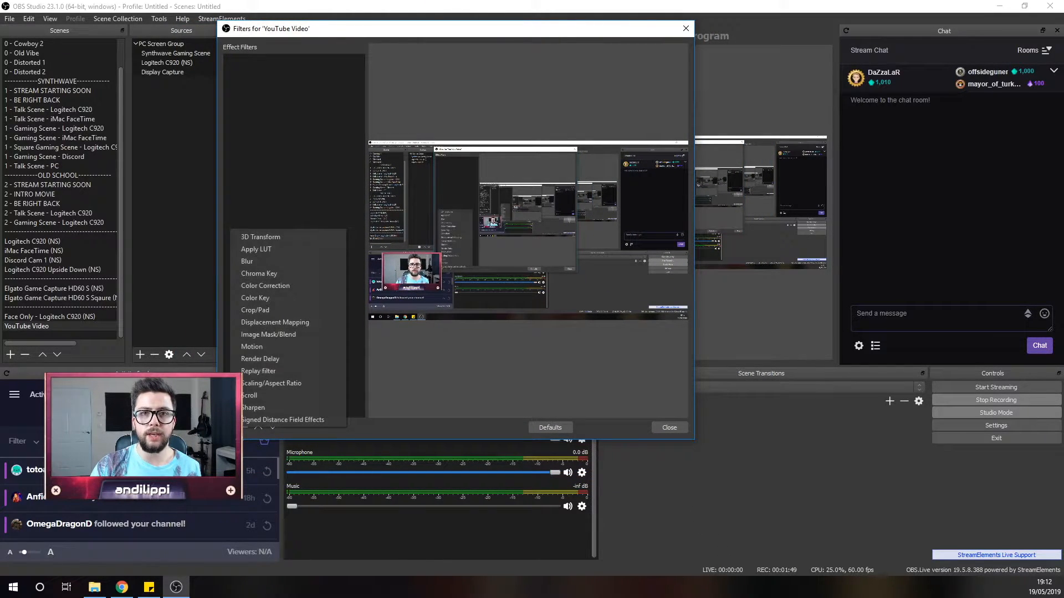
click(284, 348)
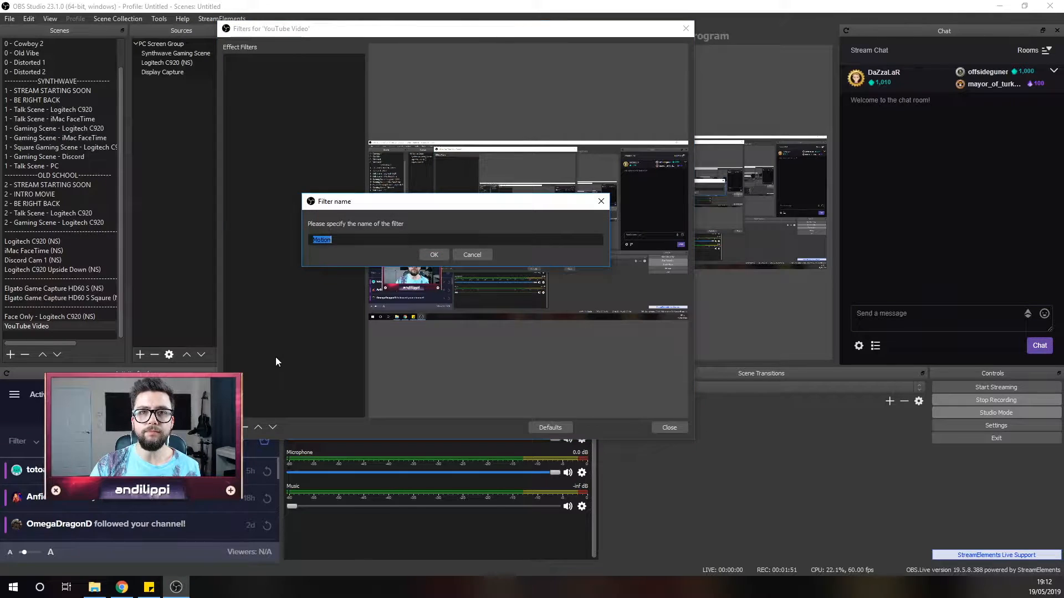
text(Zoom)
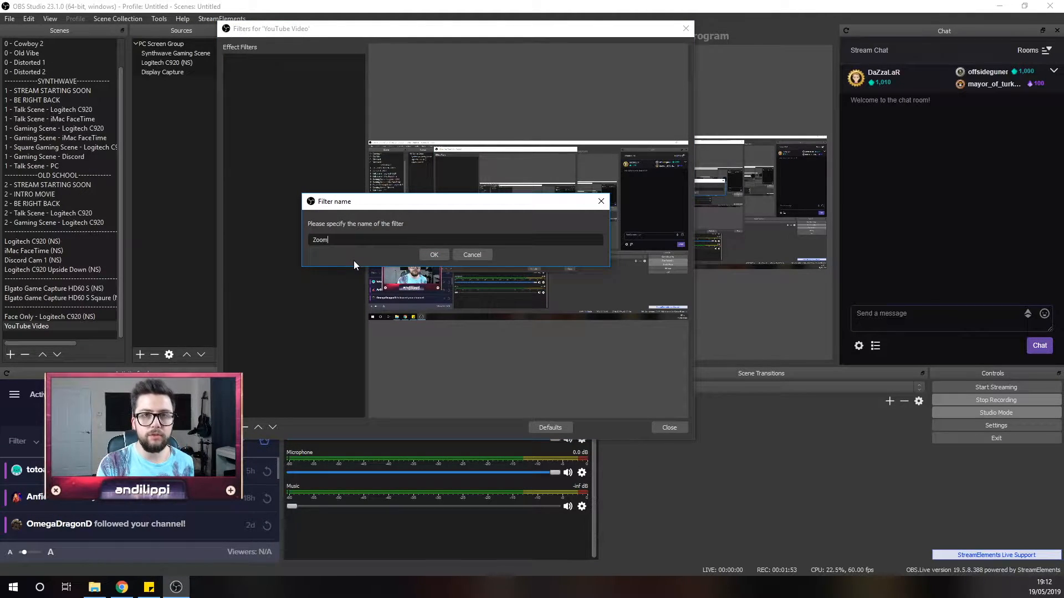
key(Return)
drag(452, 33, 580, 16)
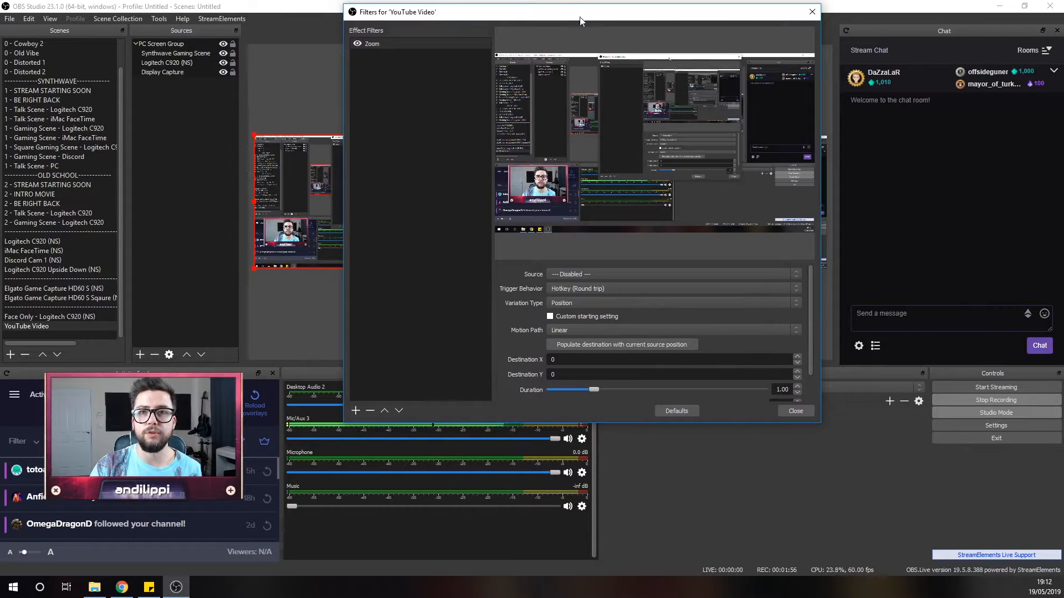
Configure the Zoom filter with source PC Screen Group, trigger behavior Hotkey (Round trip) and variation type Position & Size
click(633, 273)
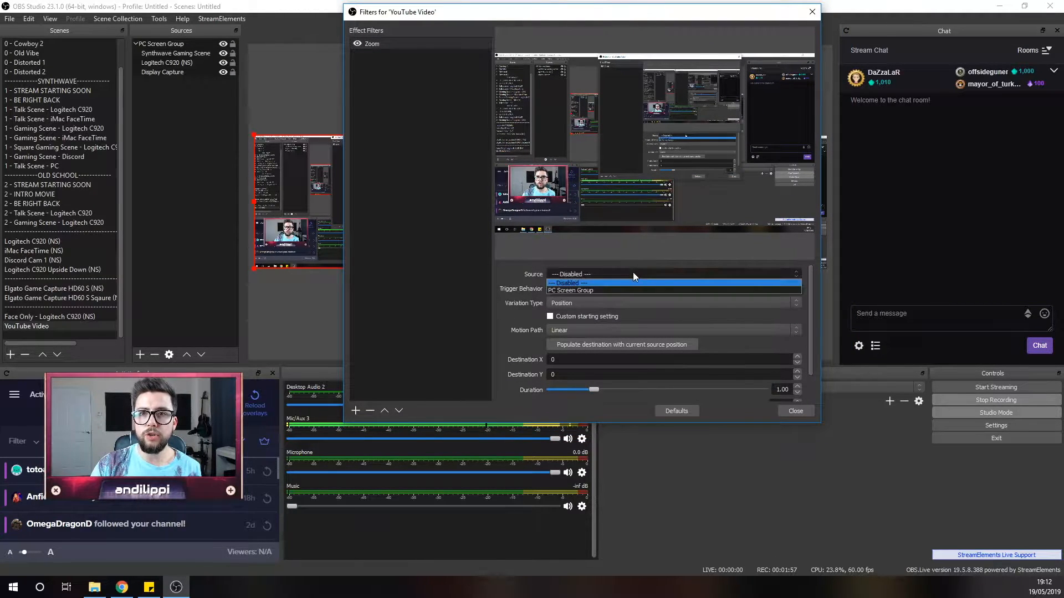
click(569, 290)
click(185, 61)
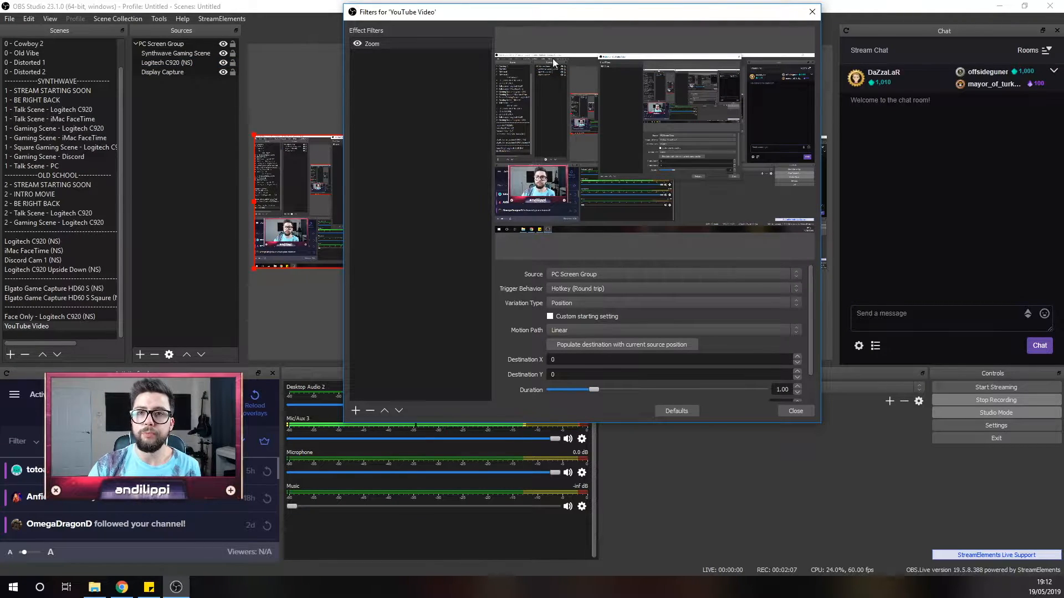
click(610, 289)
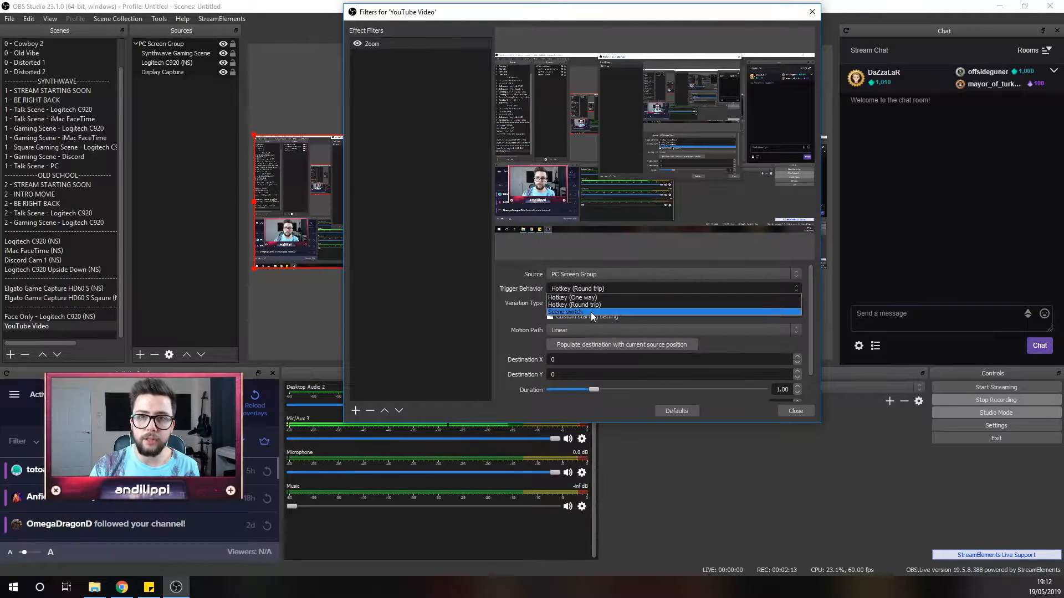
click(594, 306)
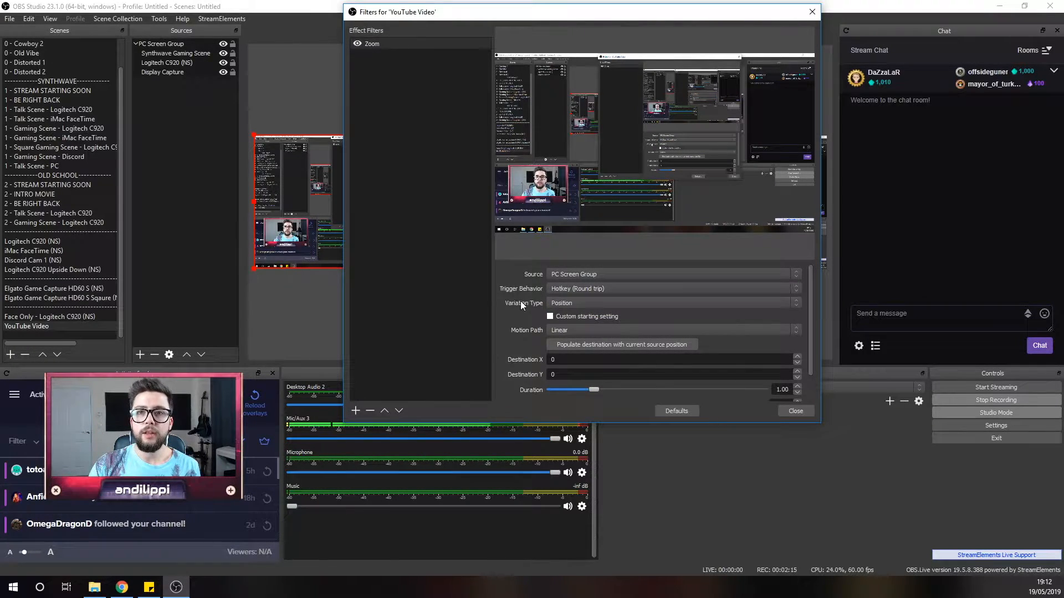
click(567, 303)
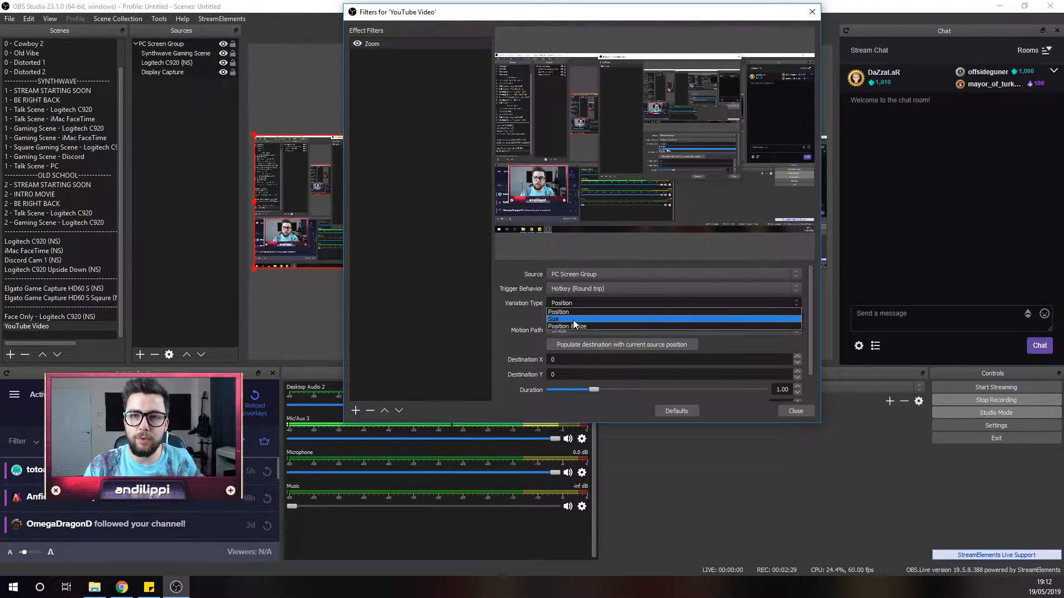
click(571, 326)
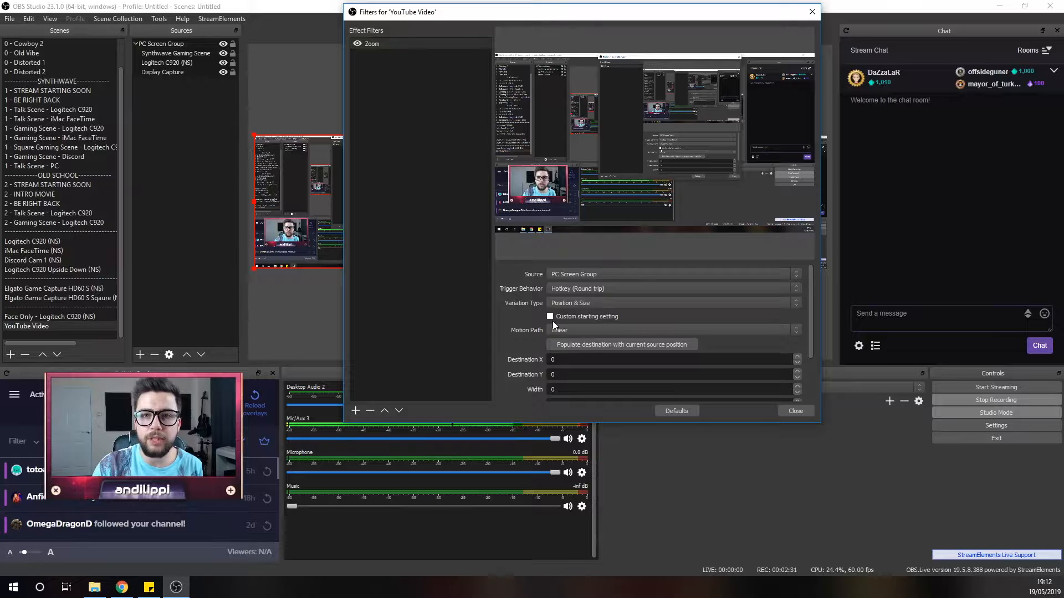
Enable the Zoom filter's custom starting setting with a starting width of 1920 and a starting height of 1080
scroll(813, 343, down, 2)
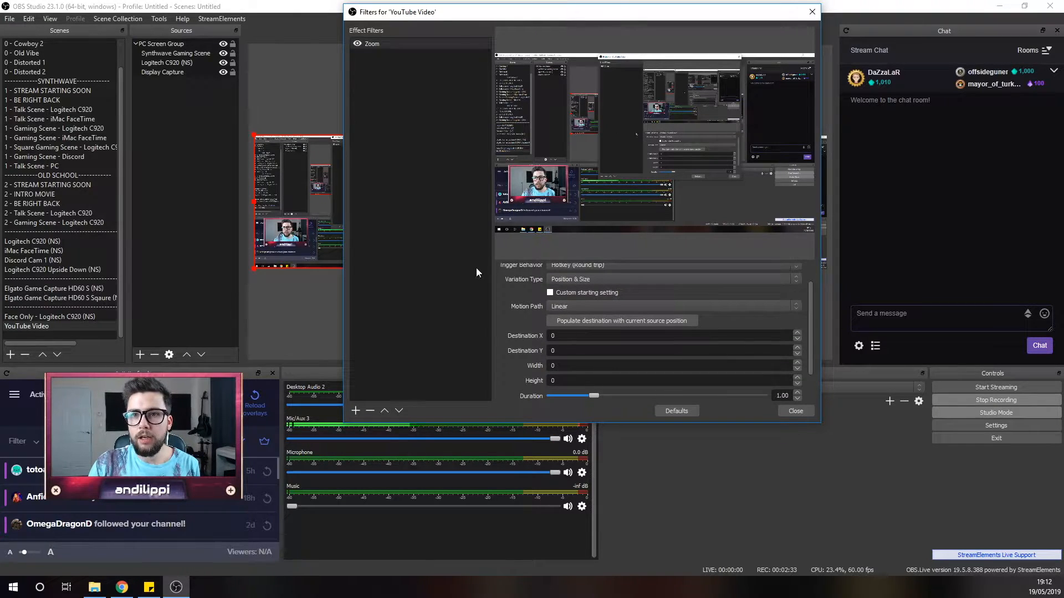
click(550, 293)
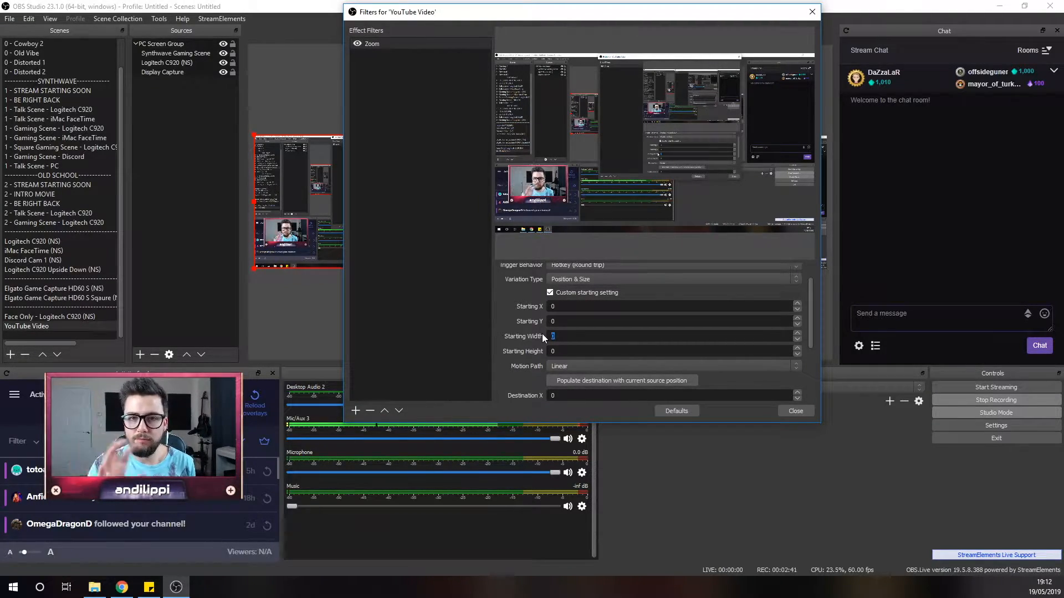
text(1920)
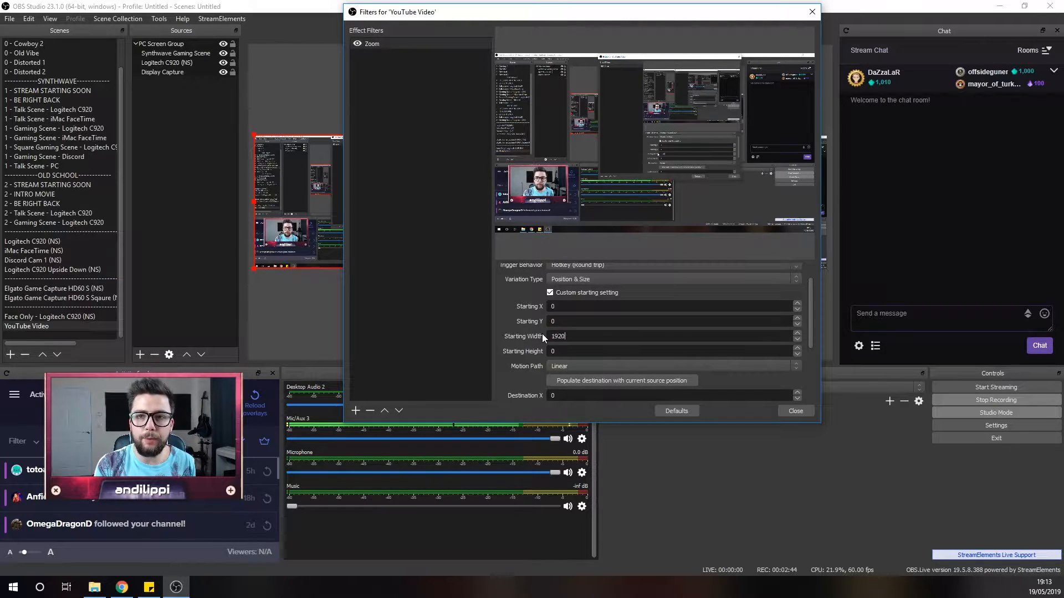
key(Tab)
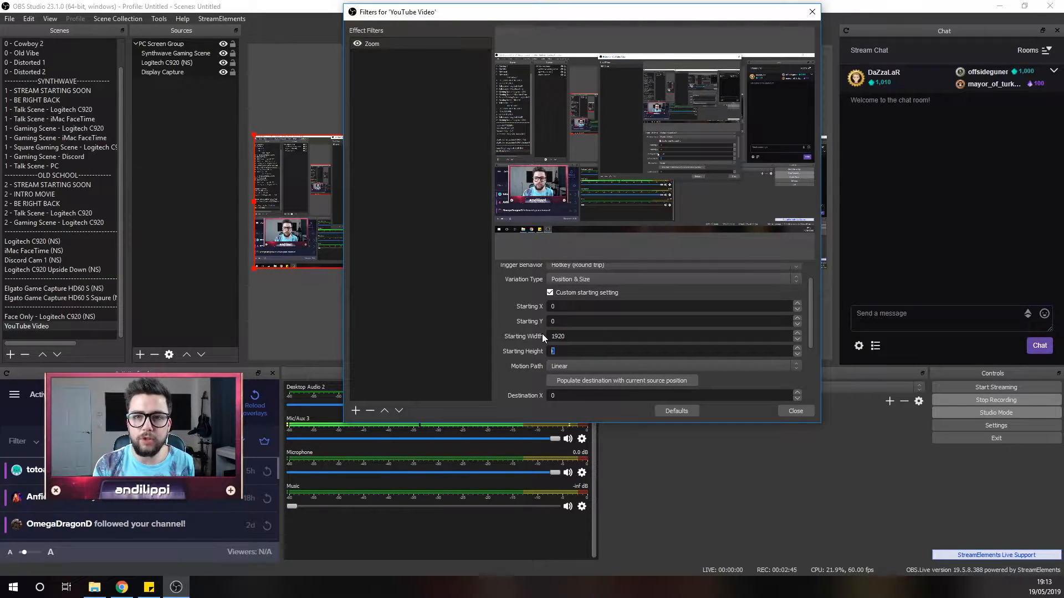
text(1080)
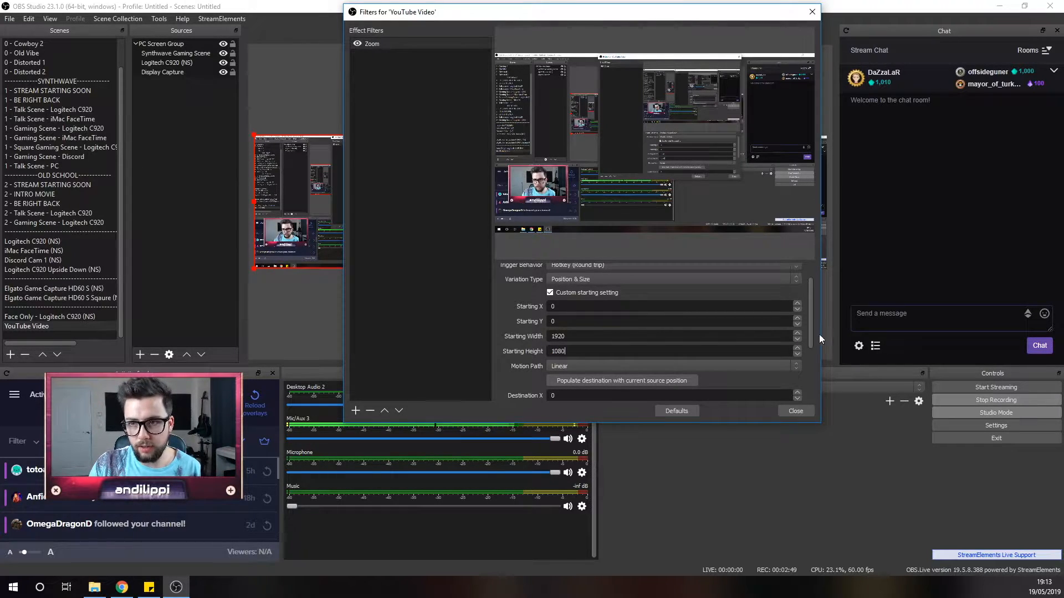
drag(811, 334, 810, 335)
scroll(810, 335, down, 1)
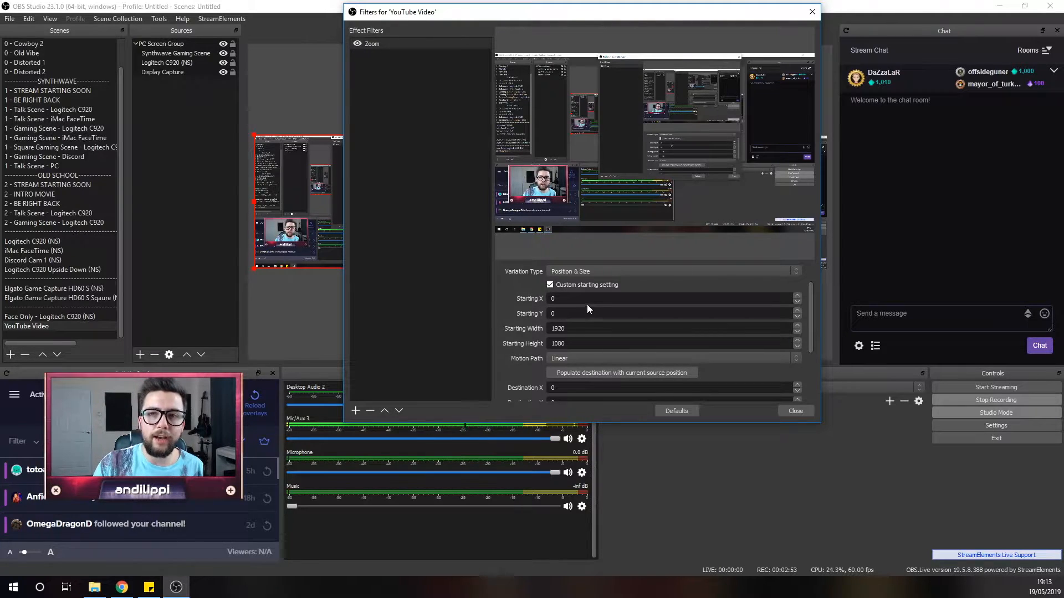
Enlarge and reposition PC Screen Group in the preview so the webcam nearly fills the canvas, and populate the Zoom filter's destination from that position
drag(810, 316, 812, 357)
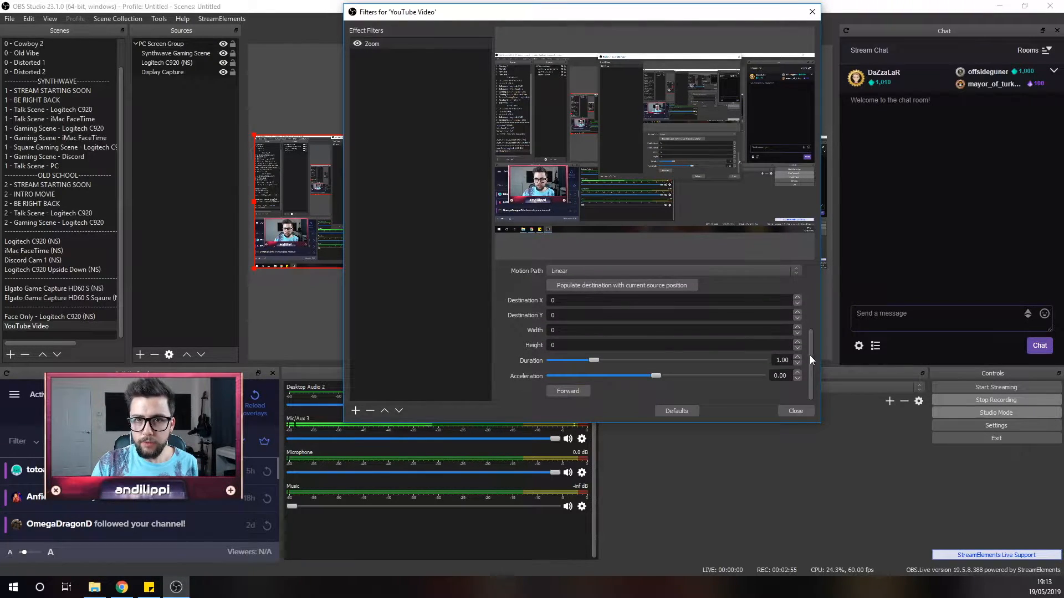
drag(491, 17, 660, 26)
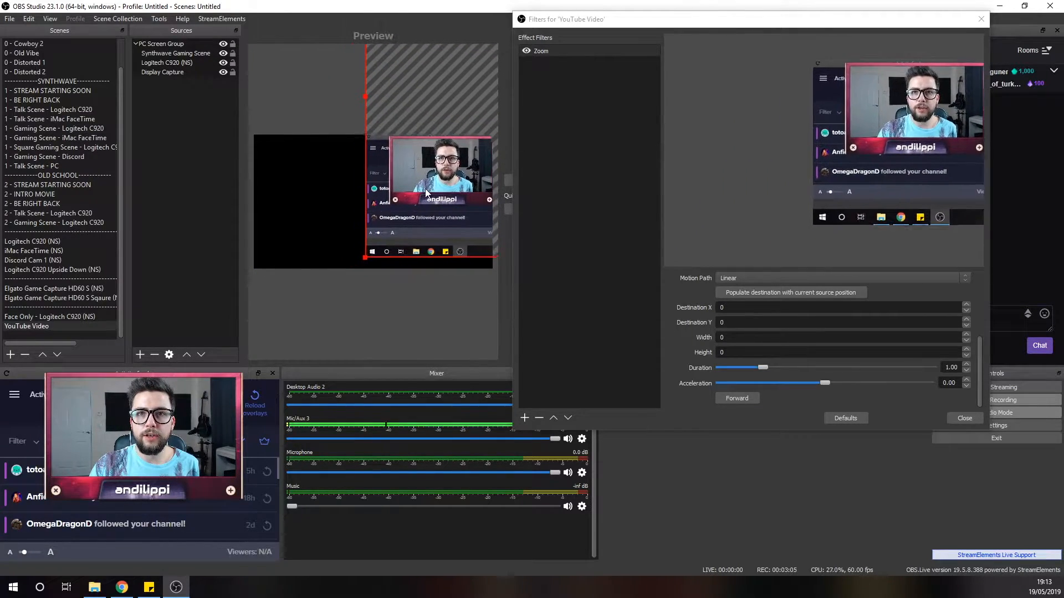
drag(354, 261, 234, 328)
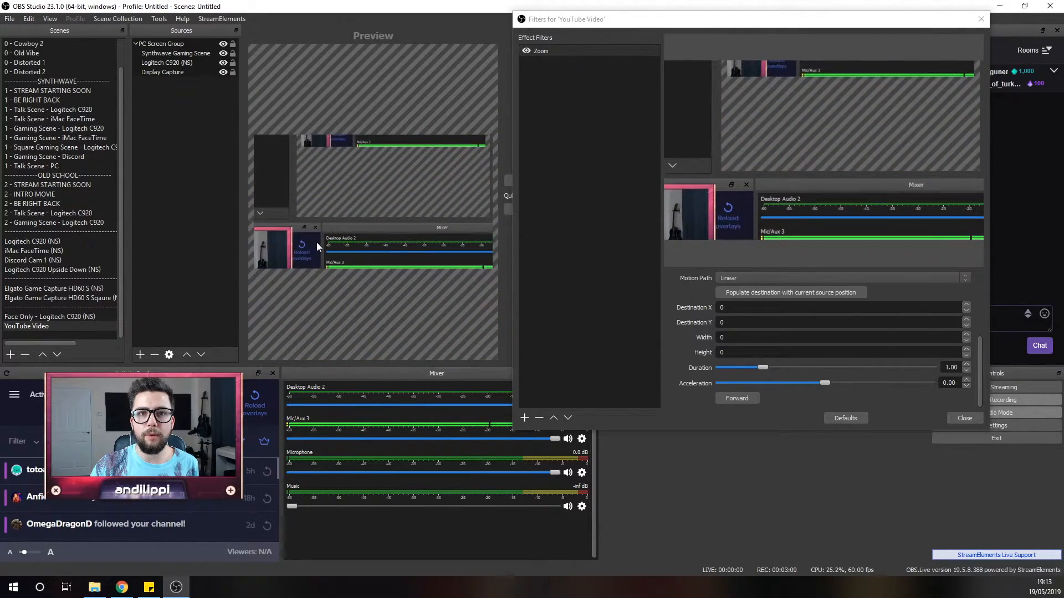
drag(309, 299, 226, 341)
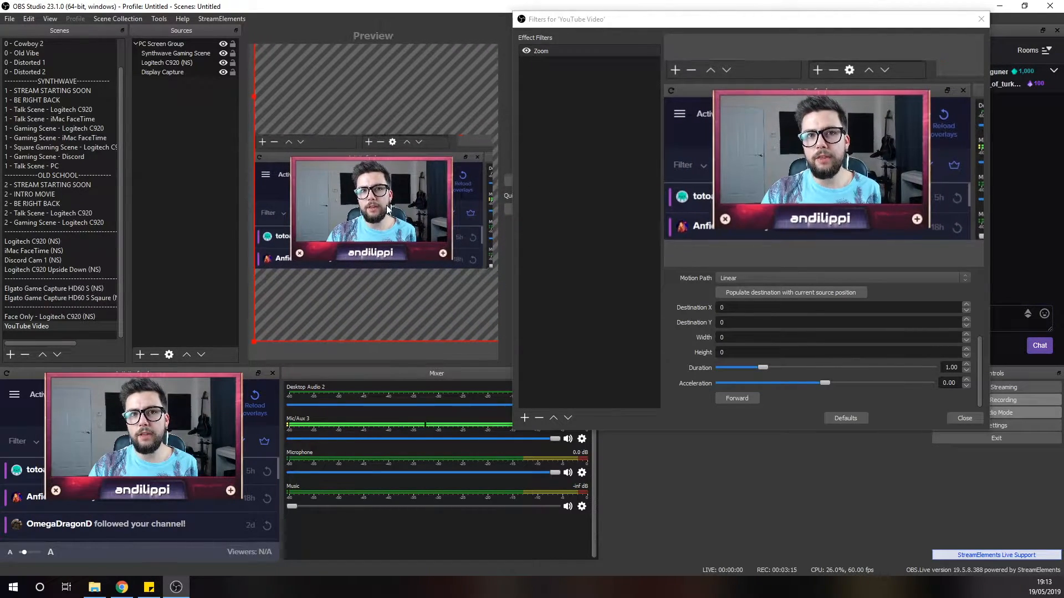
drag(827, 25, 508, 28)
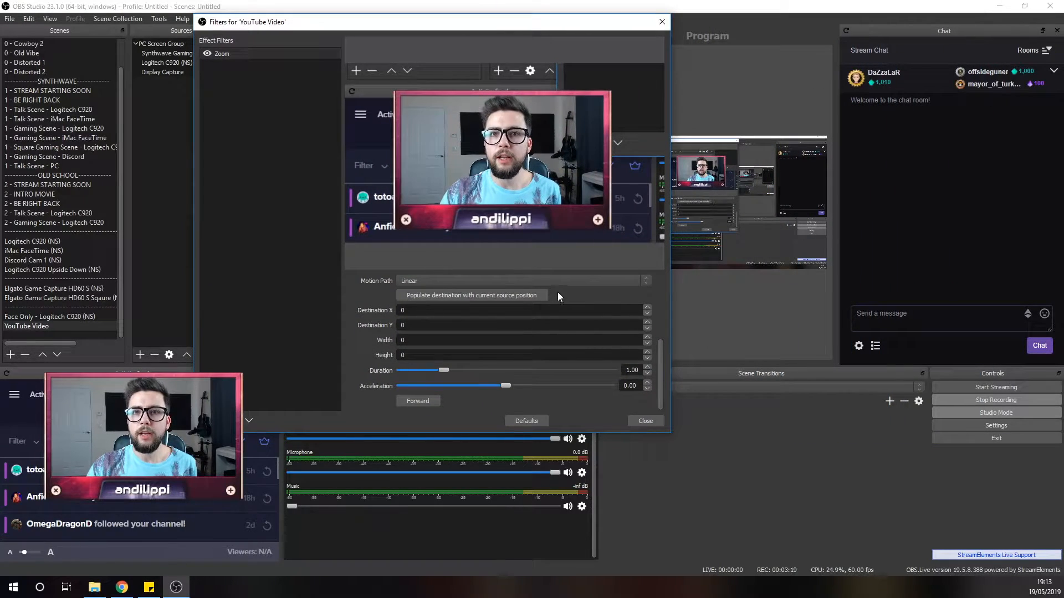
click(453, 295)
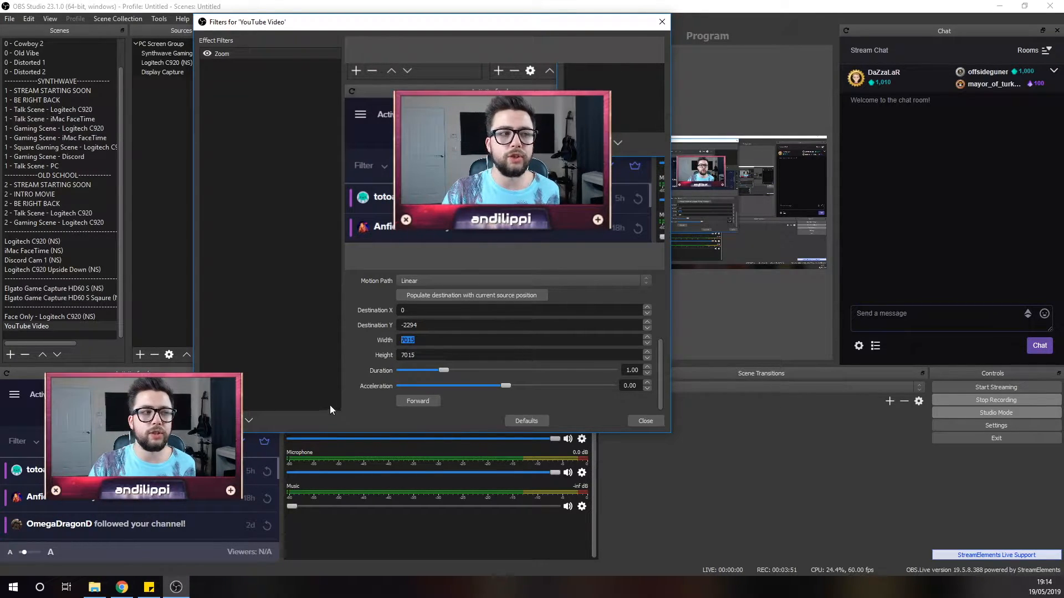
Switch to the Aspect Ratio Calculator in Chrome, calculate the 16:9 height for a width of 7015 pixels, and select the result's whole-number part
key(alt+Tab)
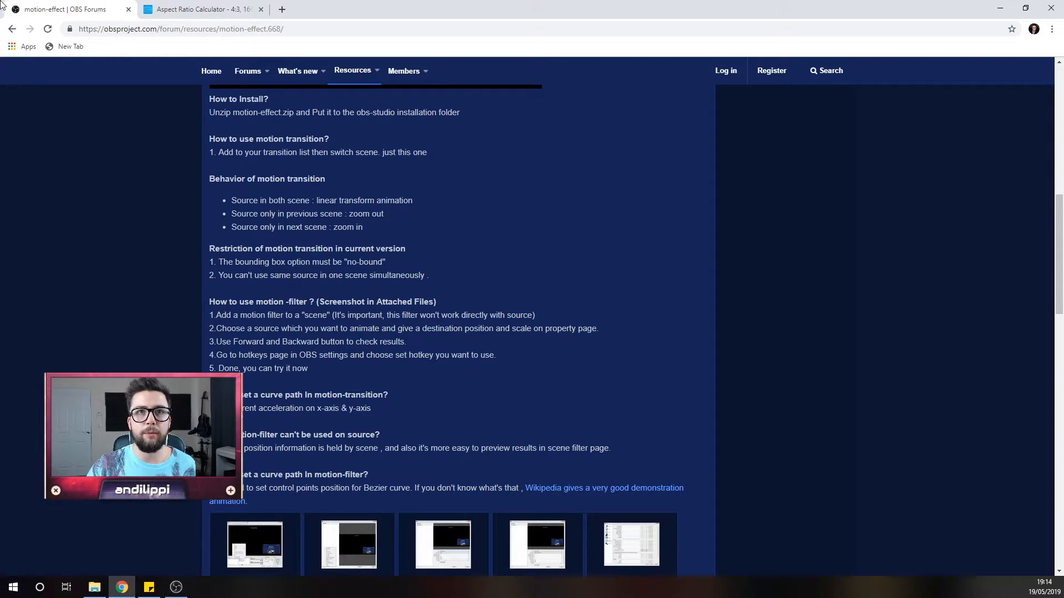
click(215, 10)
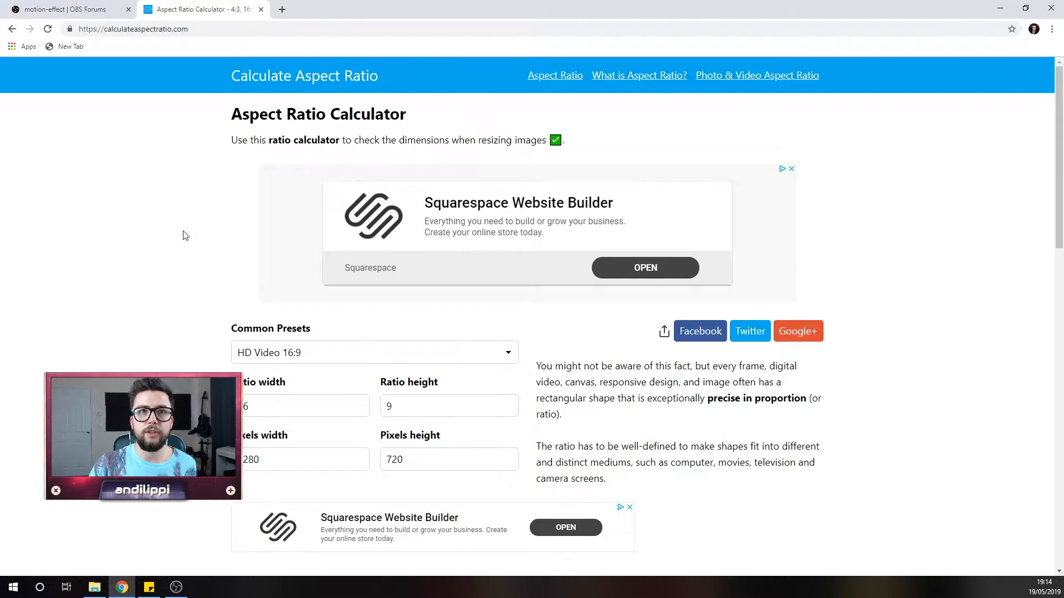
scroll(296, 316, down, 3)
drag(277, 284, 221, 309)
text(7015)
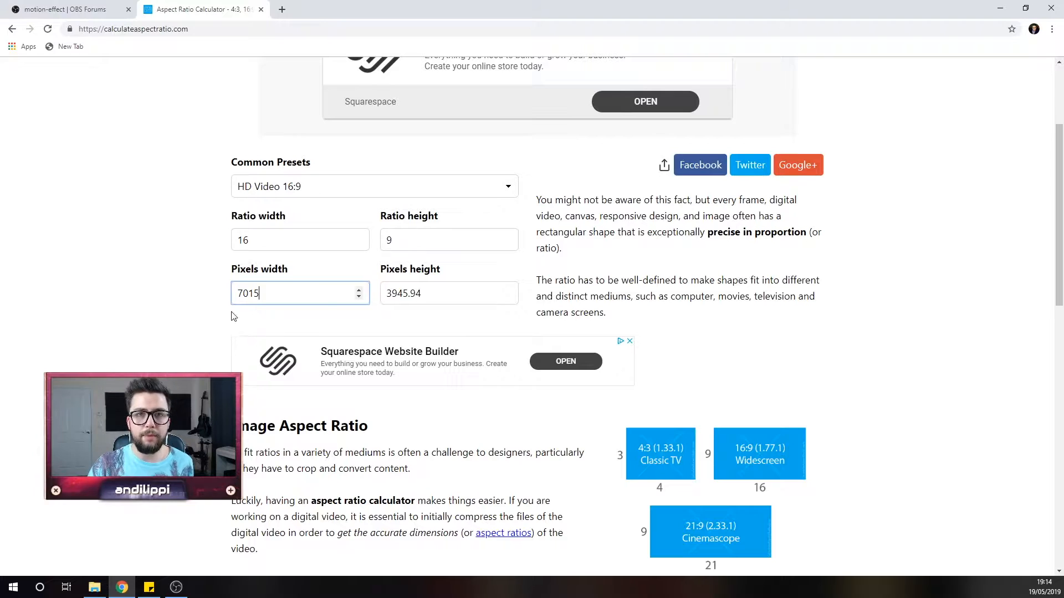
click(402, 298)
drag(411, 294, 373, 295)
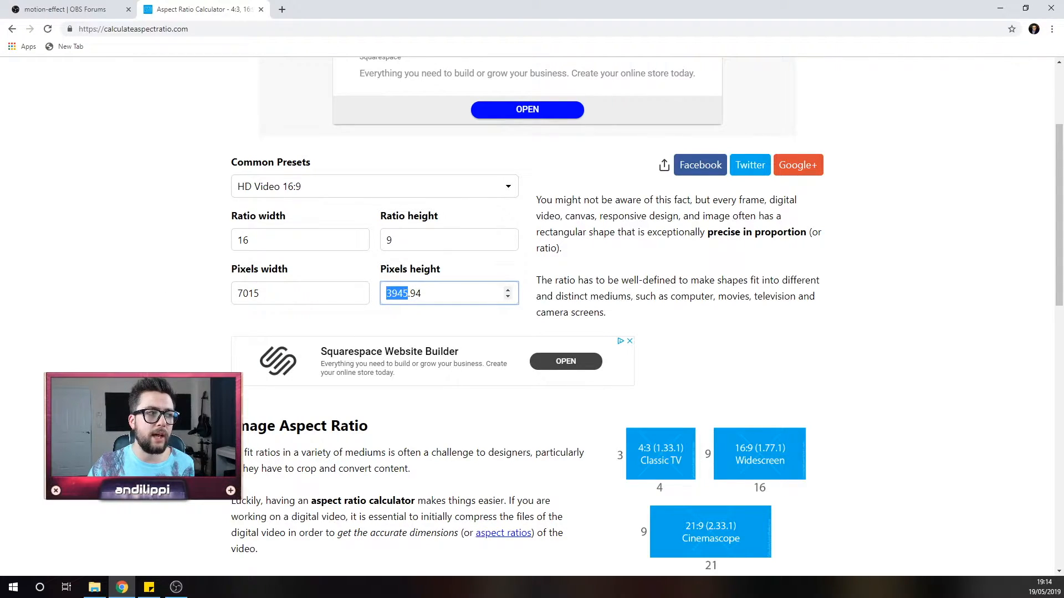
Switch back to OBS, set the Zoom filter's destination height to 3945, and preview the motion forward and backward
key(alt+Tab)
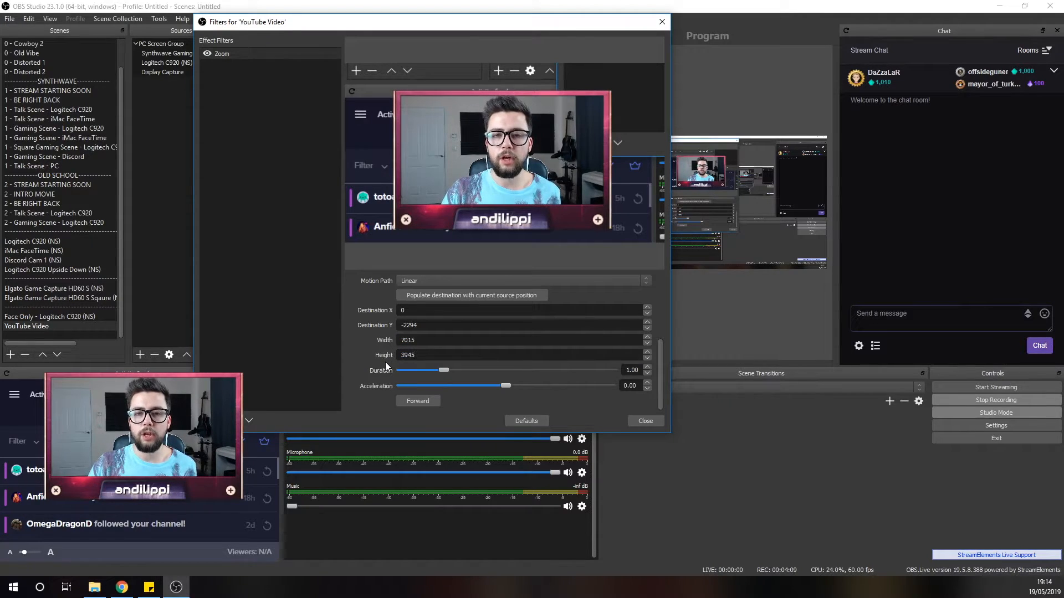
drag(511, 23, 511, 13)
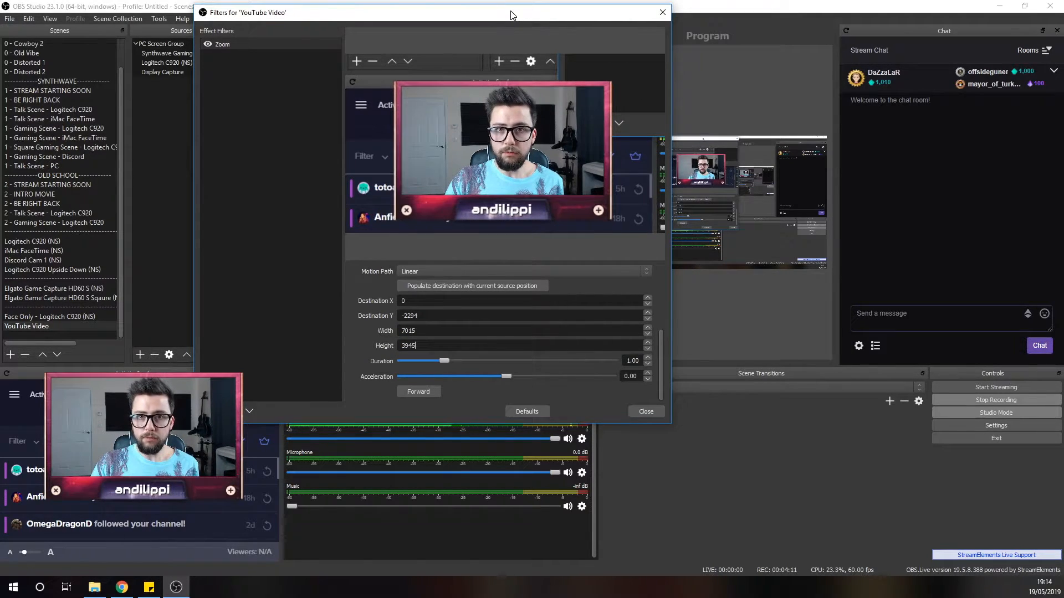
click(430, 390)
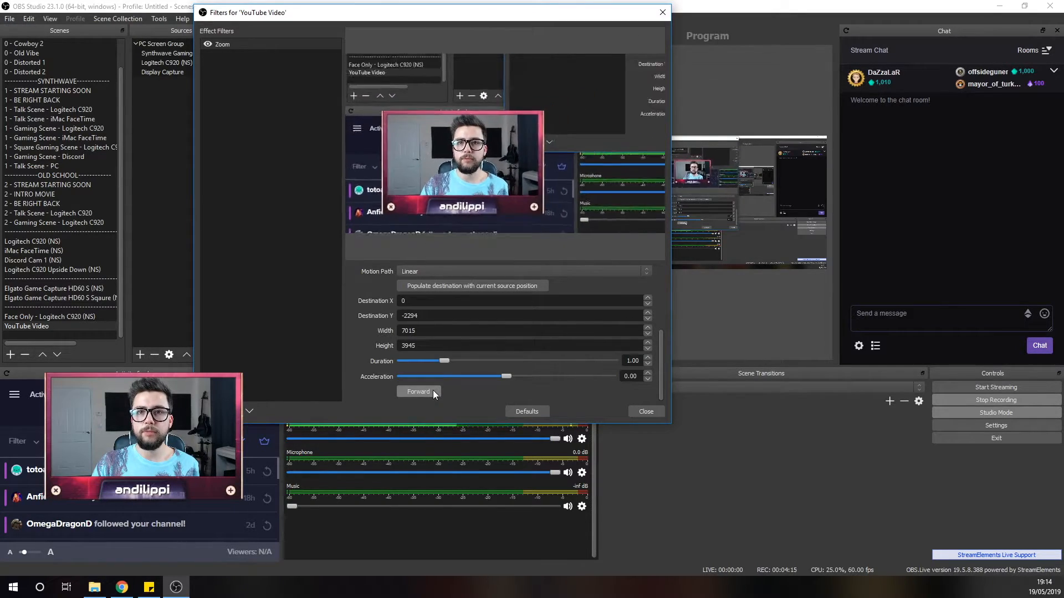
click(433, 391)
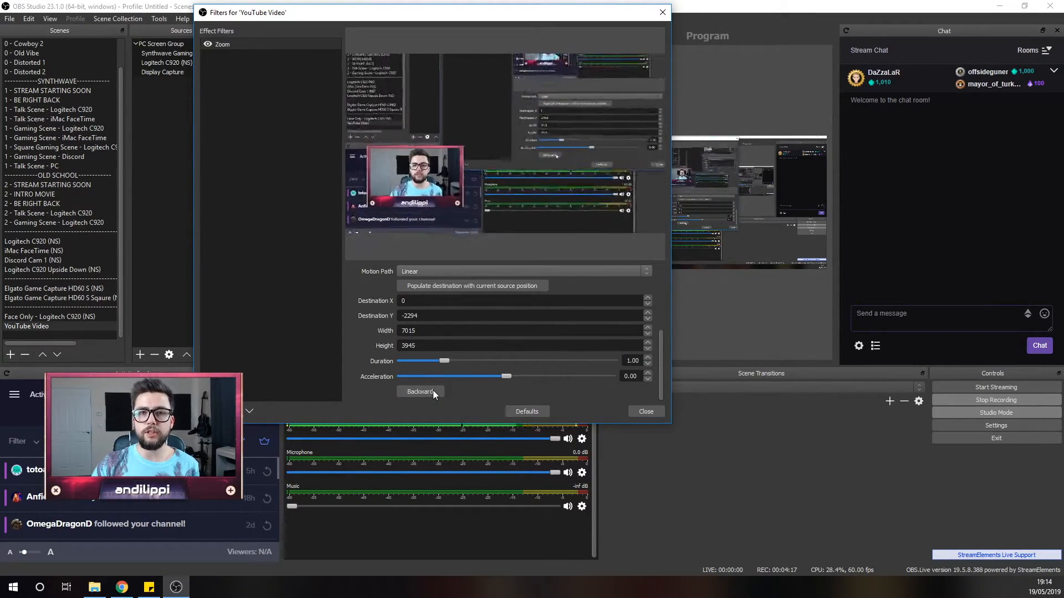
click(433, 392)
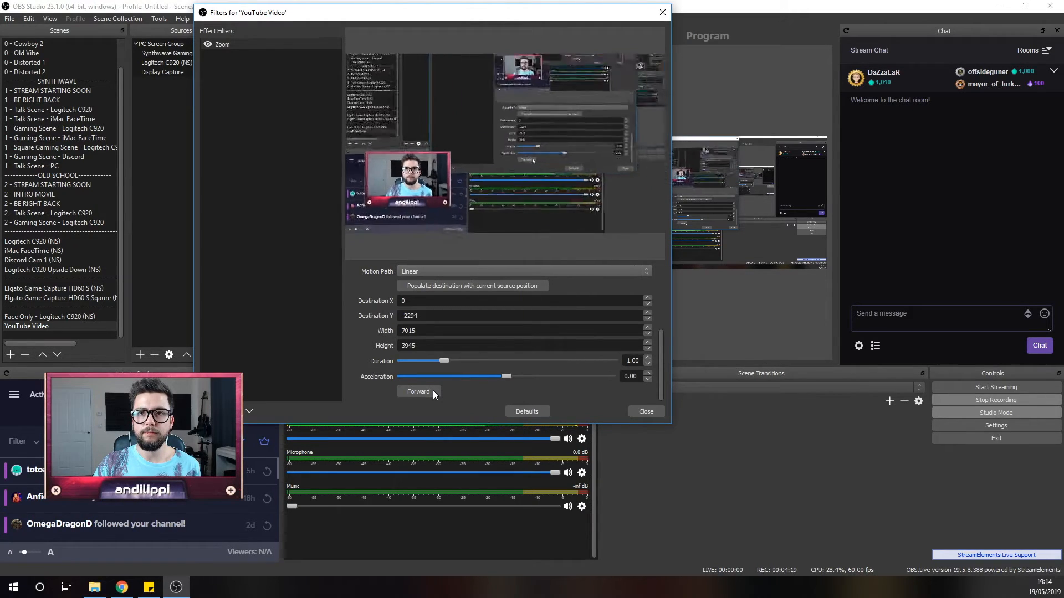
click(433, 390)
Set the Zoom filter's duration to 1.80 and preview the slower motion in both directions
drag(444, 360, 477, 361)
click(433, 391)
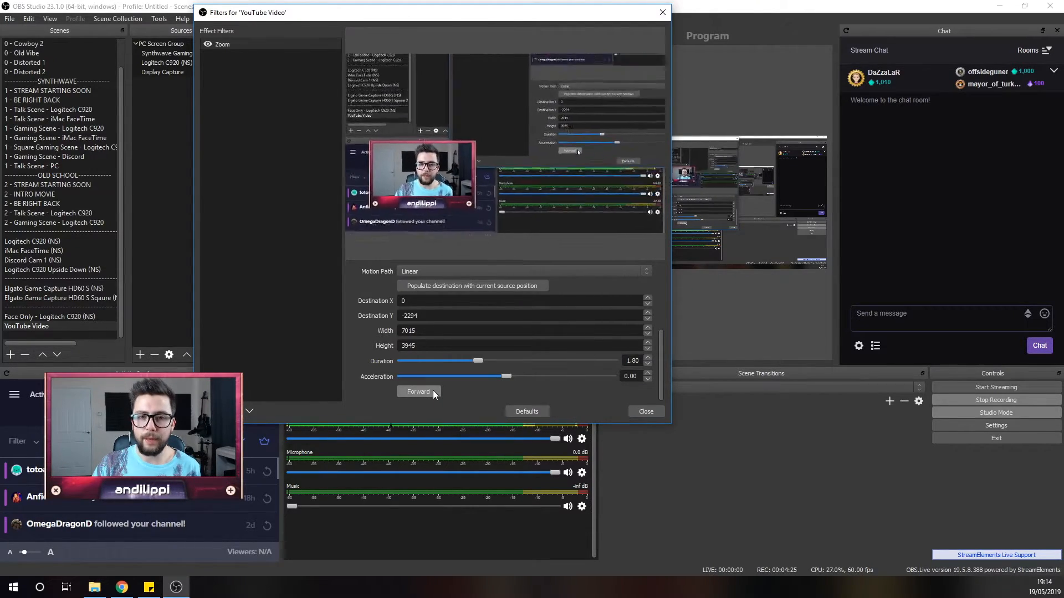
click(433, 390)
Try an acceleration of 0.56 on the Zoom filter and preview the motion backward and forward
drag(506, 376, 564, 382)
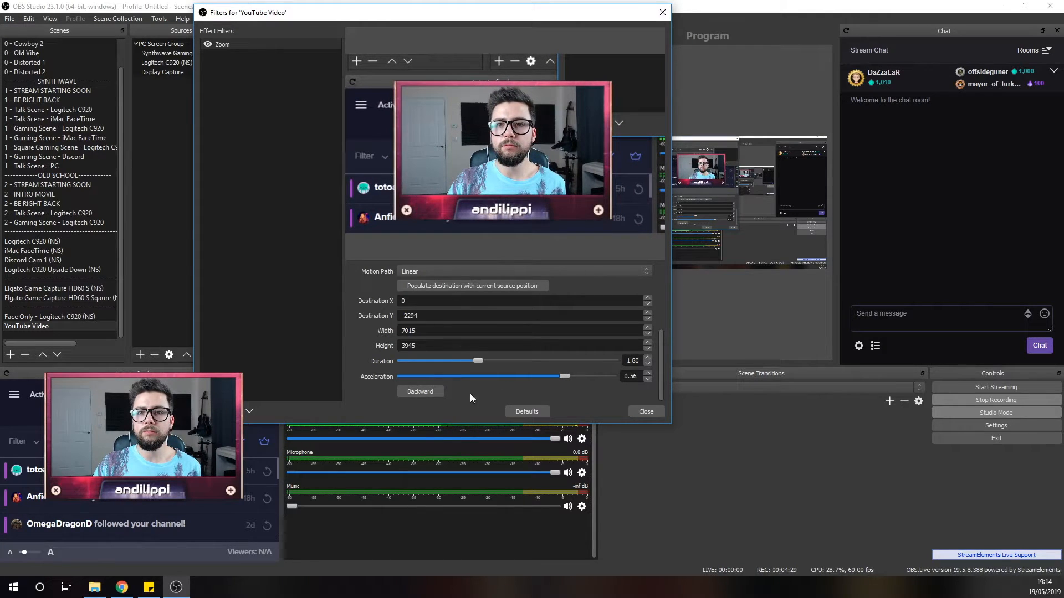
click(433, 391)
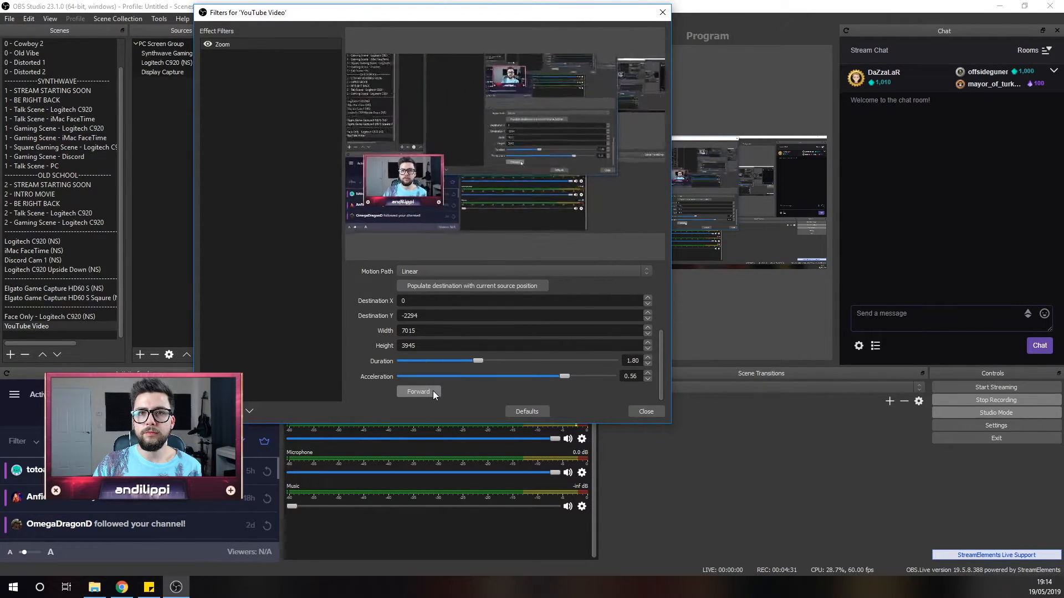
click(434, 391)
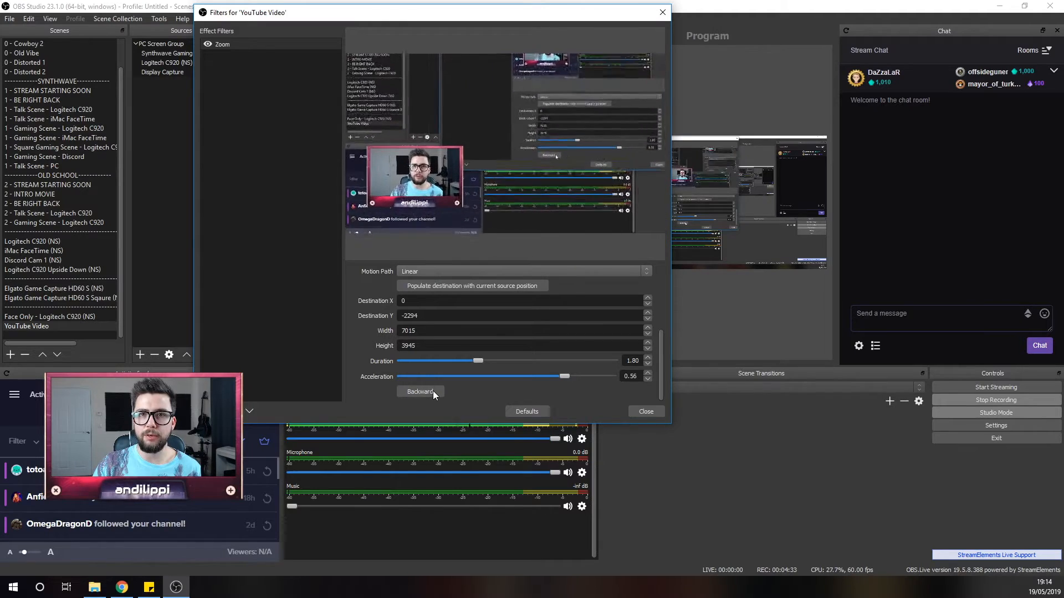
Set the Zoom filter's acceleration to -0.61, preview the motion both ways, review the starting settings and close the filters window
drag(564, 377, 443, 385)
click(420, 391)
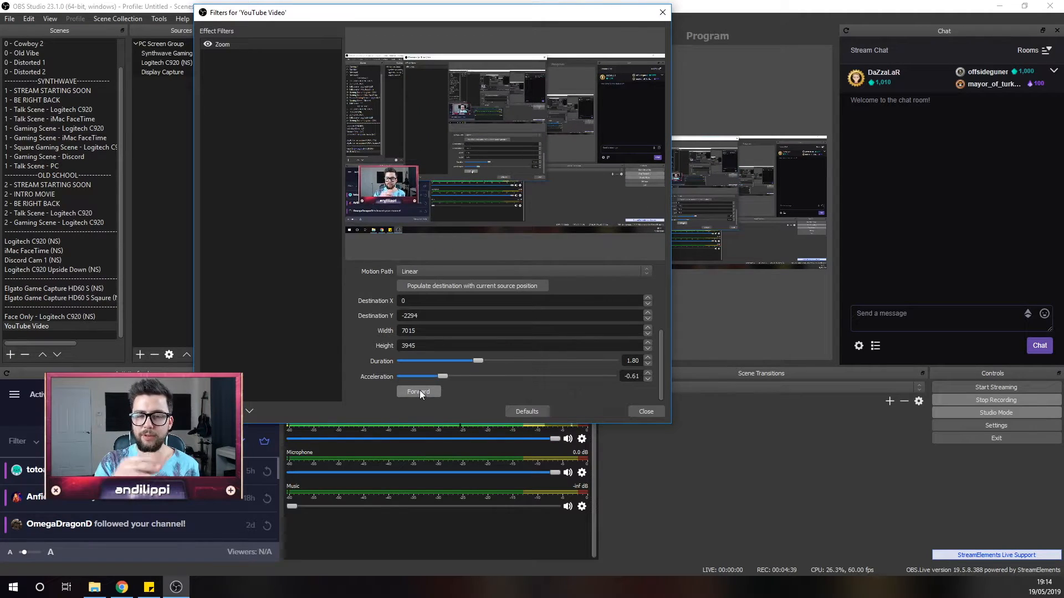
click(420, 391)
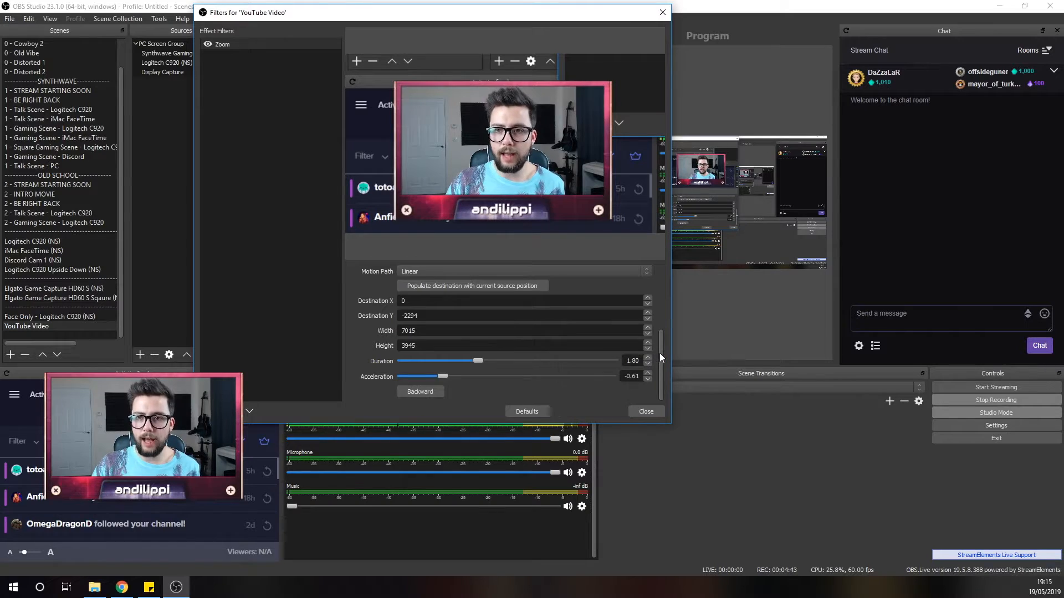
drag(659, 354, 661, 294)
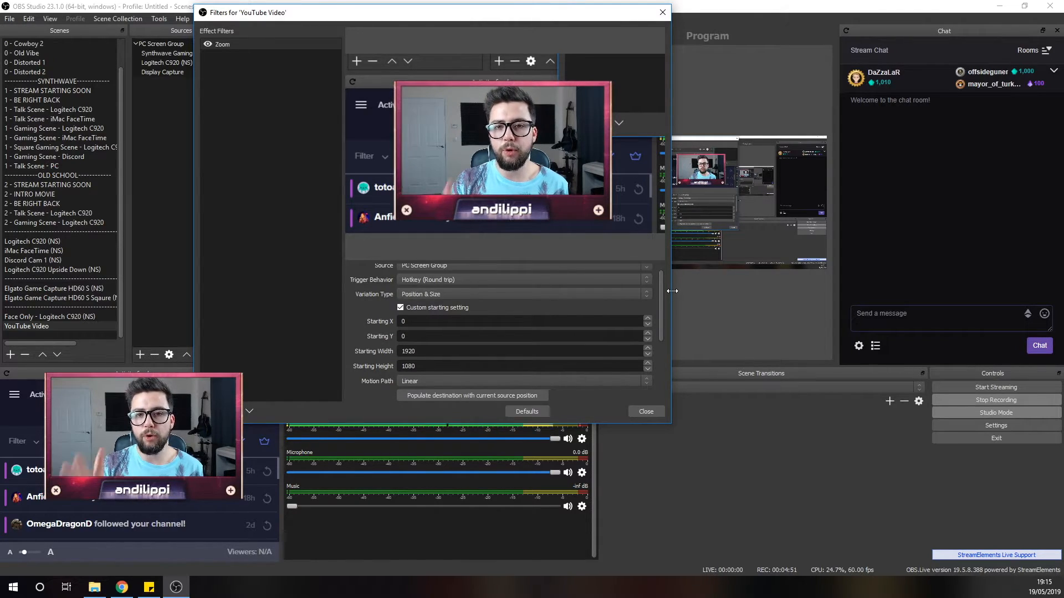
click(651, 410)
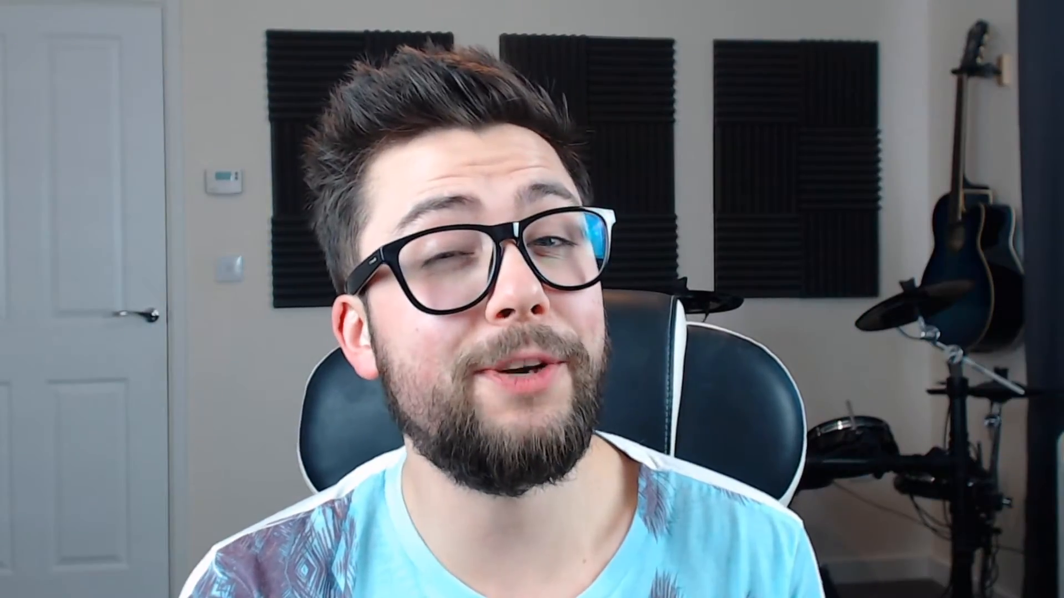